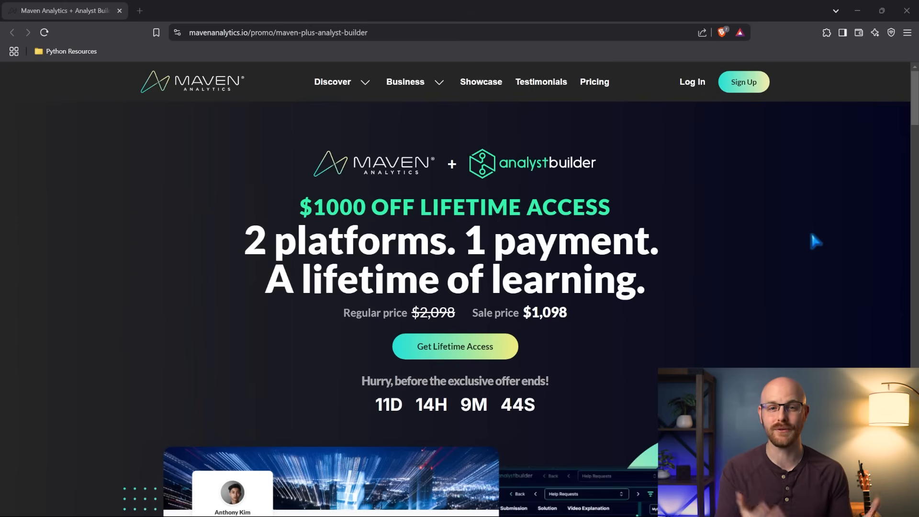
{"action": "scroll", "coordinate": [810, 229], "scroll_direction": "down", "scroll_amount": 5}
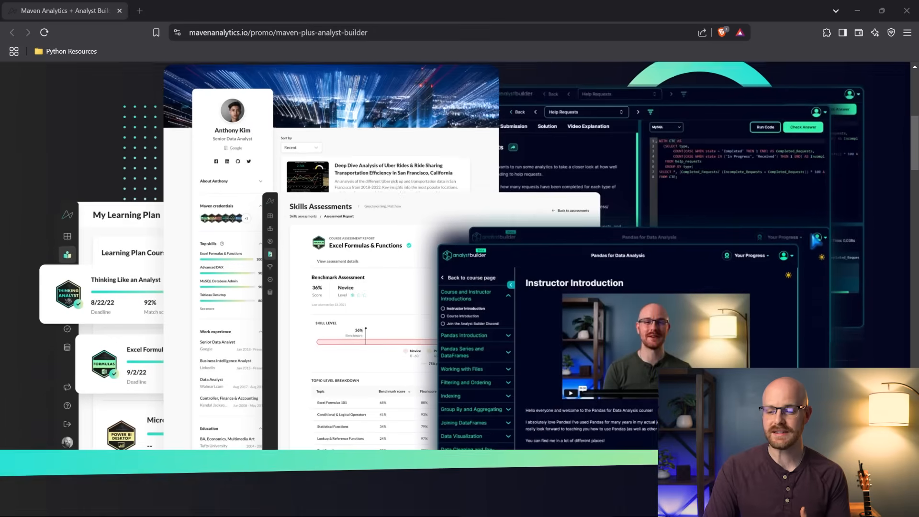
{"action": "scroll", "coordinate": [809, 229], "scroll_direction": "down", "scroll_amount": 5}
{"action": "scroll", "coordinate": [810, 229], "scroll_direction": "down", "scroll_amount": 5}
{"action": "scroll", "coordinate": [810, 228], "scroll_direction": "down", "scroll_amount": 4}
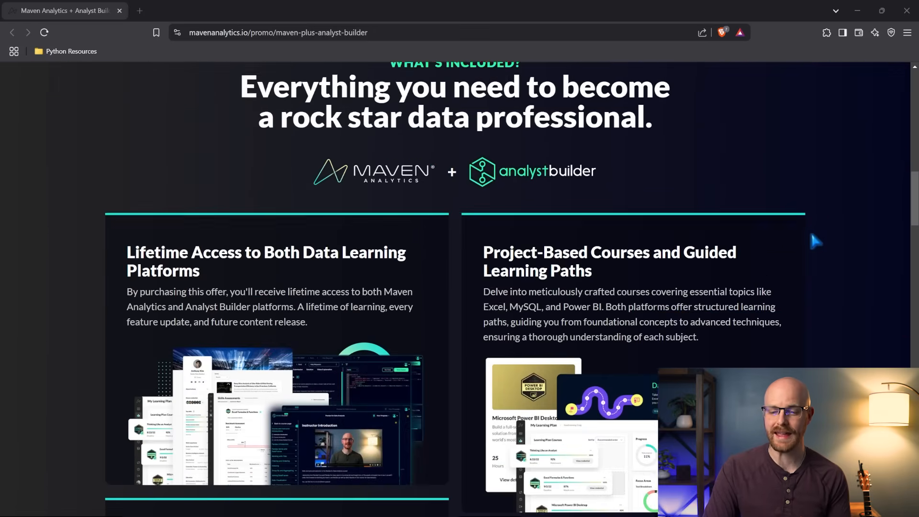
{"action": "scroll", "coordinate": [809, 230], "scroll_direction": "down", "scroll_amount": 2}
{"action": "scroll", "coordinate": [809, 229], "scroll_direction": "down", "scroll_amount": 2}
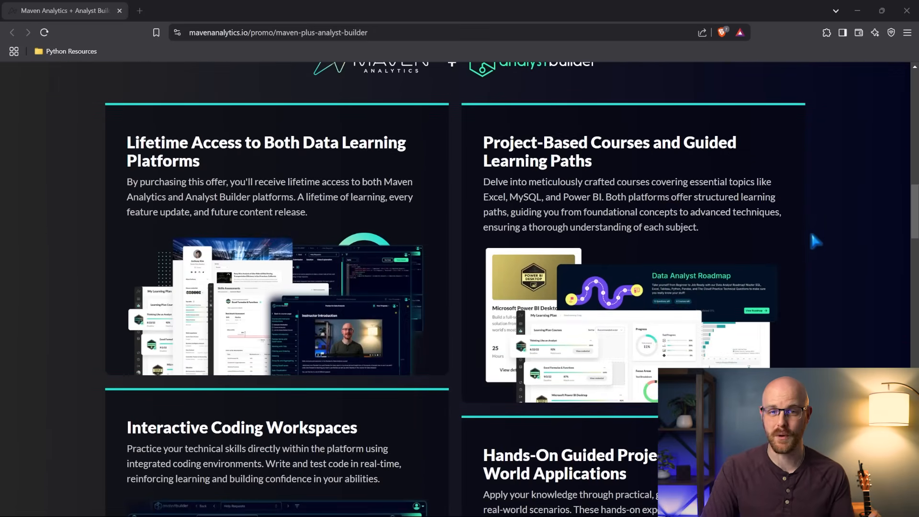
{"action": "scroll", "coordinate": [810, 229], "scroll_direction": "down", "scroll_amount": 1}
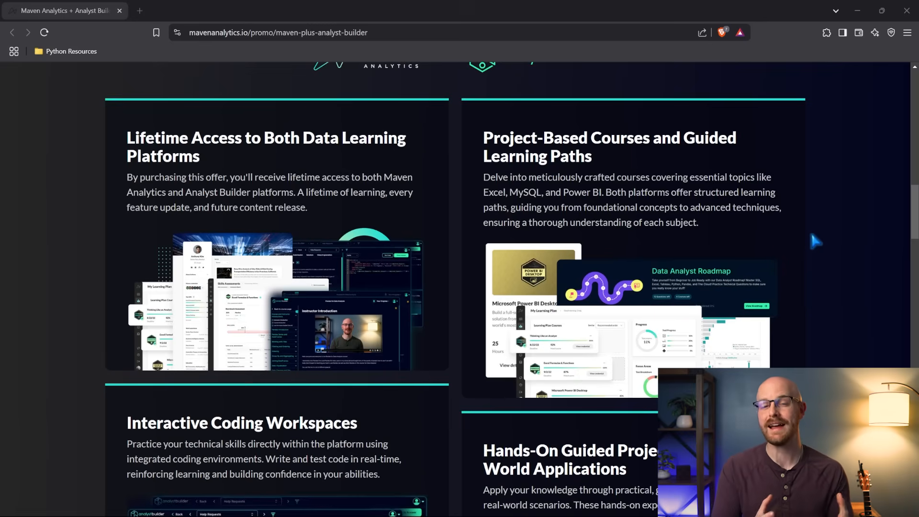
{"action": "scroll", "coordinate": [809, 229], "scroll_direction": "down", "scroll_amount": 3}
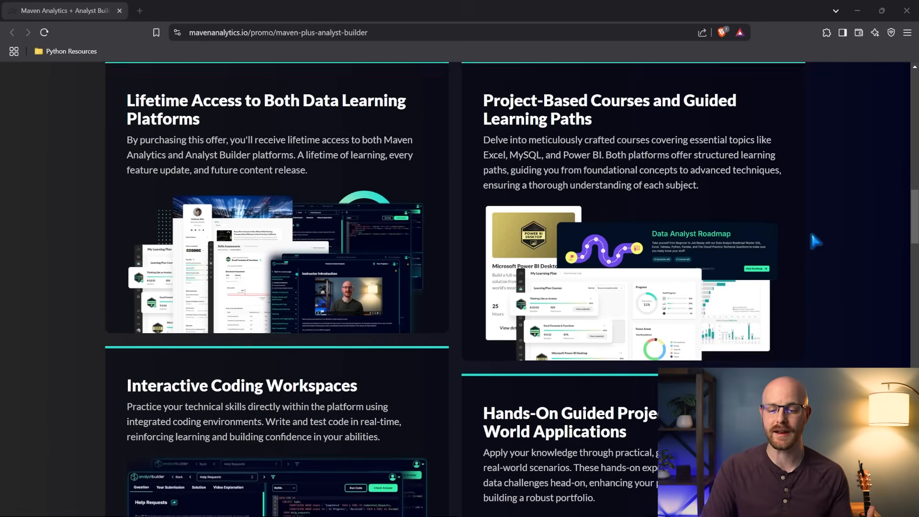
{"action": "scroll", "coordinate": [809, 229], "scroll_direction": "down", "scroll_amount": 3}
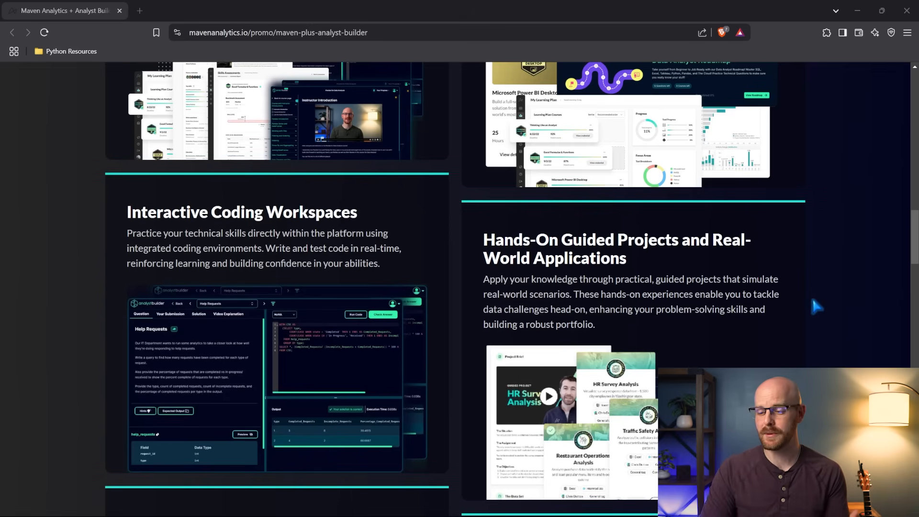
{"action": "scroll", "coordinate": [810, 294], "scroll_direction": "down", "scroll_amount": 2}
{"action": "scroll", "coordinate": [811, 293], "scroll_direction": "down", "scroll_amount": 2}
{"action": "scroll", "coordinate": [810, 294], "scroll_direction": "down", "scroll_amount": 2}
{"action": "scroll", "coordinate": [810, 294], "scroll_direction": "down", "scroll_amount": 1}
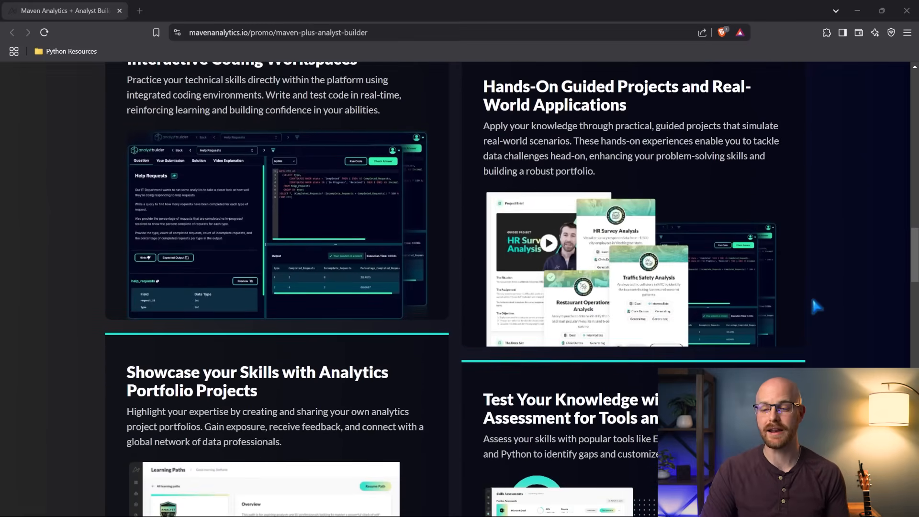
{"action": "scroll", "coordinate": [811, 294], "scroll_direction": "down", "scroll_amount": 2}
{"action": "scroll", "coordinate": [810, 294], "scroll_direction": "down", "scroll_amount": 2}
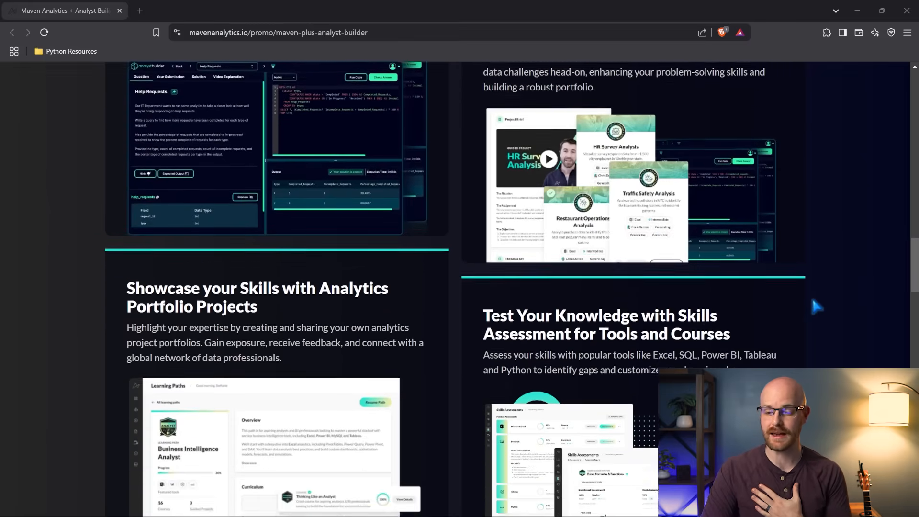
{"action": "scroll", "coordinate": [810, 293], "scroll_direction": "down", "scroll_amount": 2}
{"action": "scroll", "coordinate": [811, 294], "scroll_direction": "down", "scroll_amount": 1}
{"action": "scroll", "coordinate": [810, 294], "scroll_direction": "down", "scroll_amount": 2}
{"action": "scroll", "coordinate": [811, 293], "scroll_direction": "down", "scroll_amount": 1}
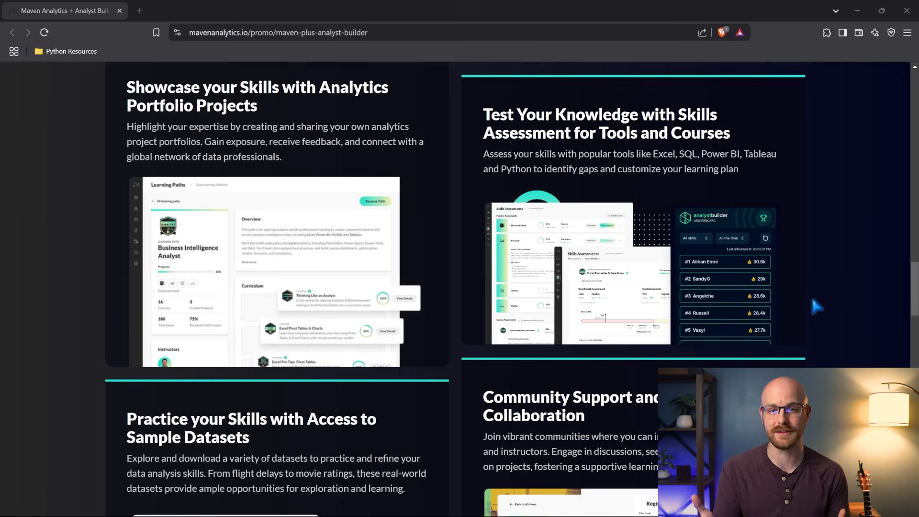
{"action": "scroll", "coordinate": [810, 294], "scroll_direction": "down", "scroll_amount": 2}
{"action": "scroll", "coordinate": [811, 294], "scroll_direction": "down", "scroll_amount": 3}
{"action": "scroll", "coordinate": [810, 294], "scroll_direction": "down", "scroll_amount": 2}
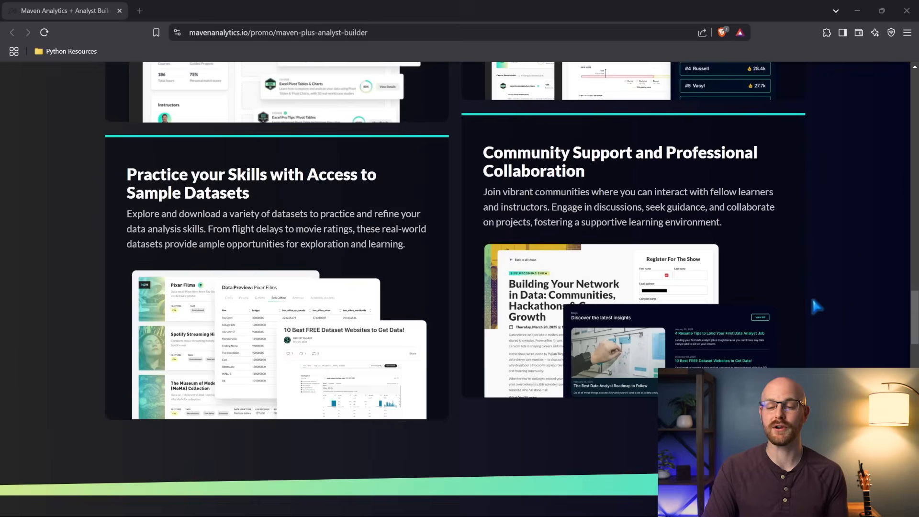
{"action": "scroll", "coordinate": [810, 294], "scroll_direction": "down", "scroll_amount": 2}
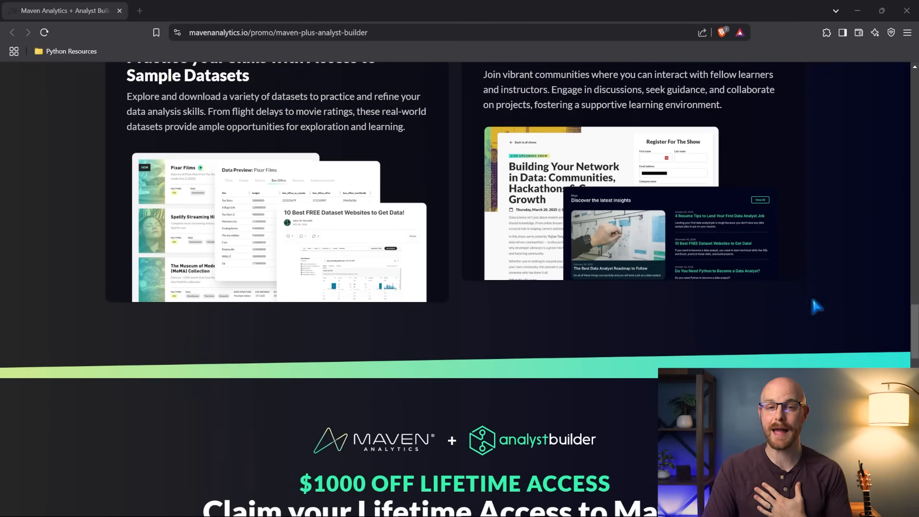
{"action": "scroll", "coordinate": [810, 293], "scroll_direction": "down", "scroll_amount": 2}
{"action": "scroll", "coordinate": [810, 293], "scroll_direction": "down", "scroll_amount": 3}
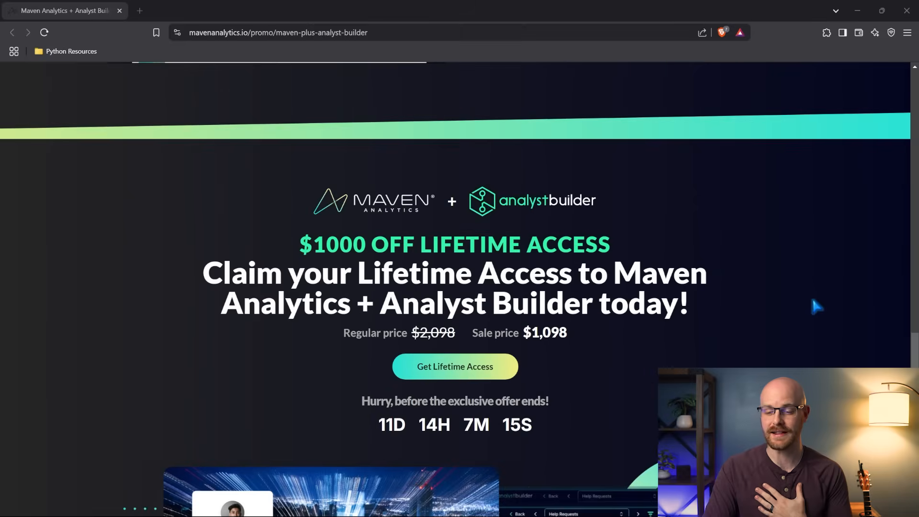
{"action": "scroll", "coordinate": [810, 293], "scroll_direction": "down", "scroll_amount": 2}
{"action": "scroll", "coordinate": [810, 293], "scroll_direction": "down", "scroll_amount": 1}
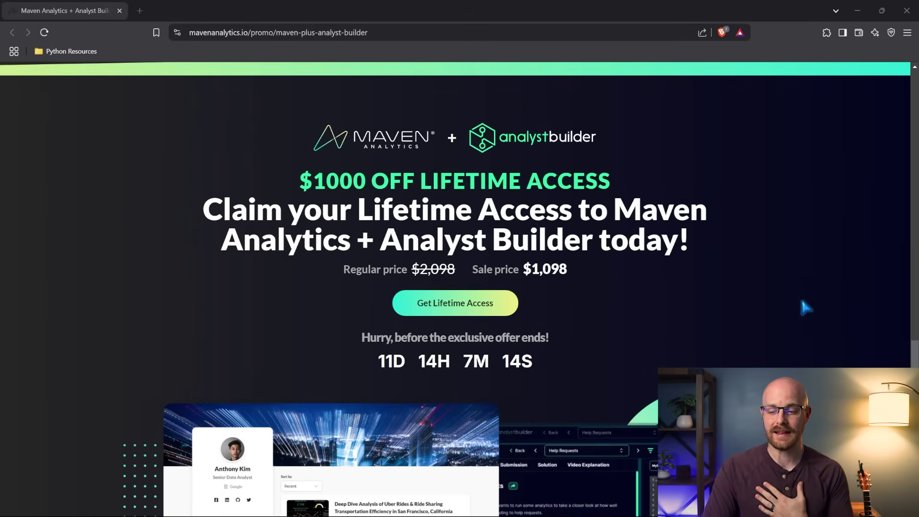
Step: Start Stripe checkout for the lifetime-access bundle ($1,098 after the $1,000 discount)
{"action": "left_click", "coordinate": [475, 309]}
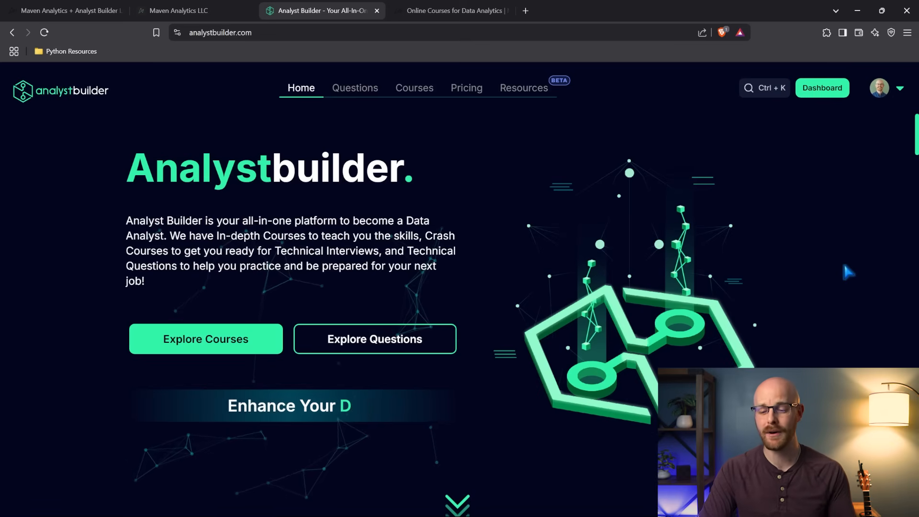
{"action": "scroll", "coordinate": [842, 260], "scroll_direction": "down", "scroll_amount": 1}
{"action": "scroll", "coordinate": [843, 259], "scroll_direction": "down", "scroll_amount": 3}
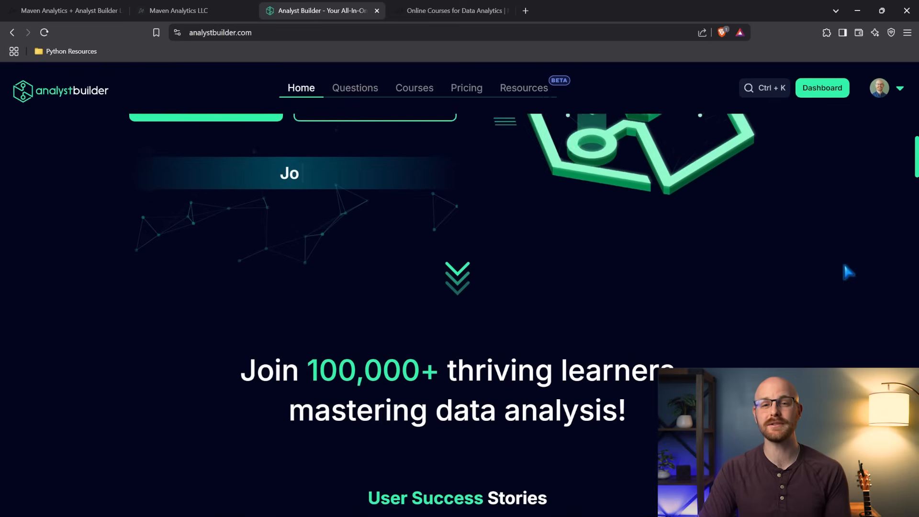
{"action": "scroll", "coordinate": [842, 259], "scroll_direction": "down", "scroll_amount": 2}
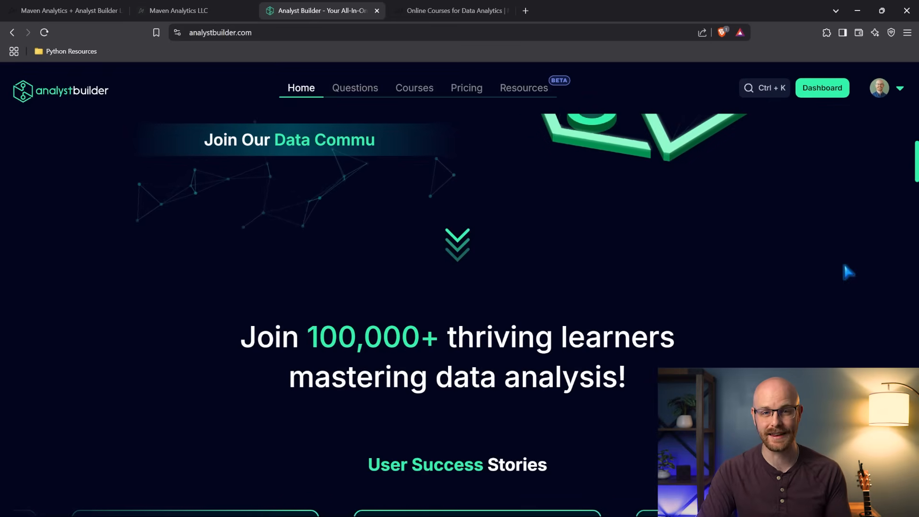
{"action": "scroll", "coordinate": [842, 259], "scroll_direction": "up", "scroll_amount": 5}
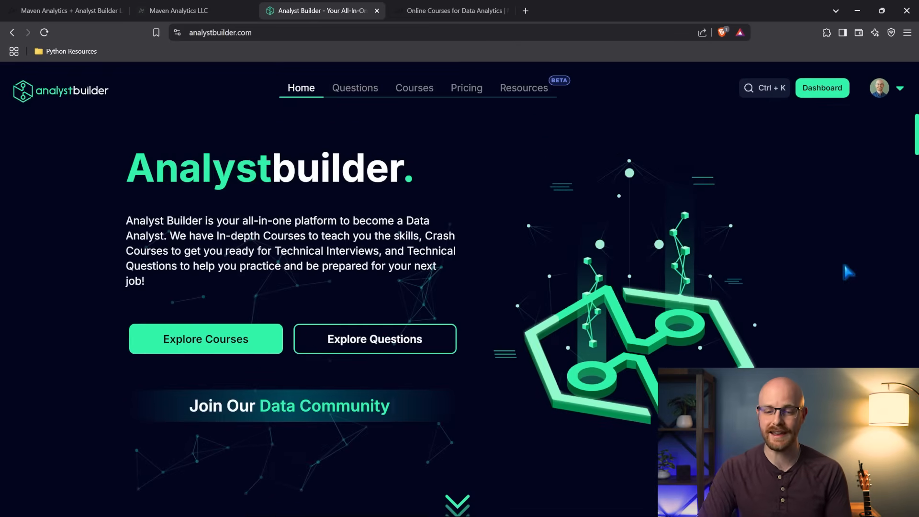
Step: Reach the 'Must Buy it All' problem from the technical Questions table
{"action": "left_click", "coordinate": [355, 88]}
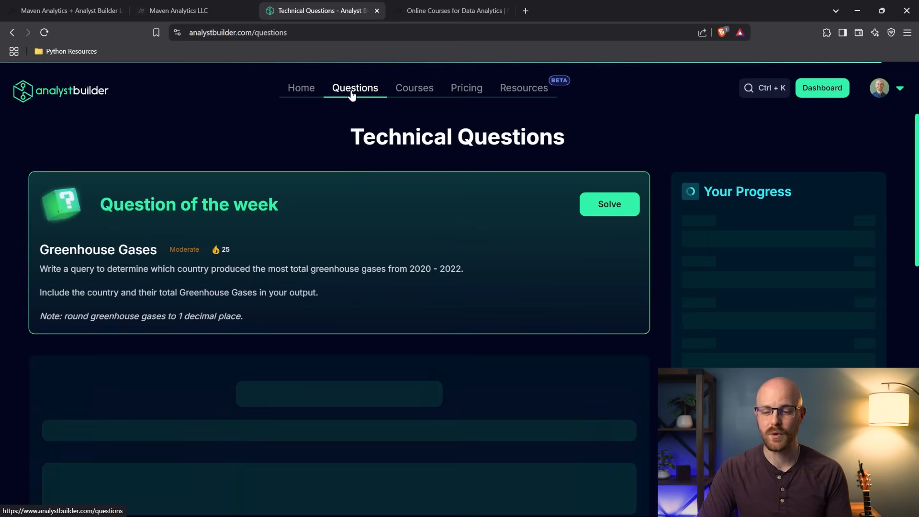
{"action": "scroll", "coordinate": [387, 235], "scroll_direction": "down", "scroll_amount": 3}
{"action": "scroll", "coordinate": [387, 235], "scroll_direction": "down", "scroll_amount": 3}
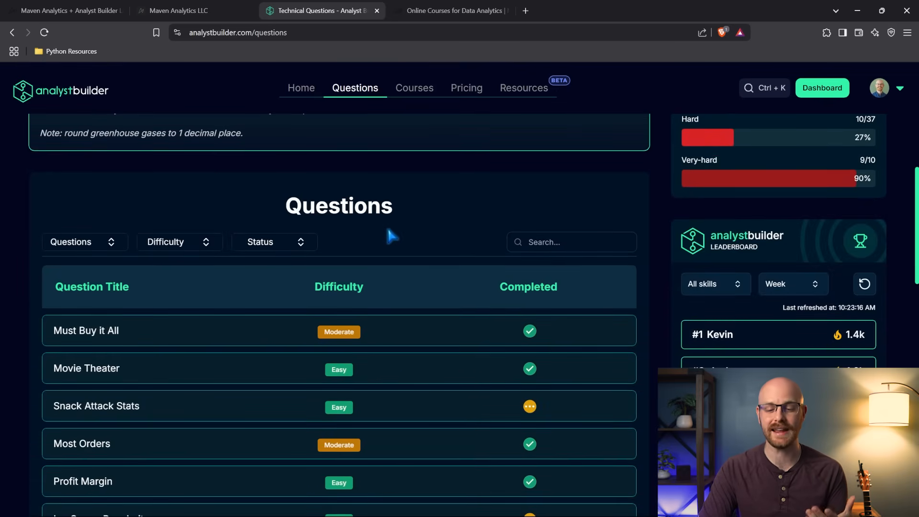
{"action": "left_click", "coordinate": [252, 334]}
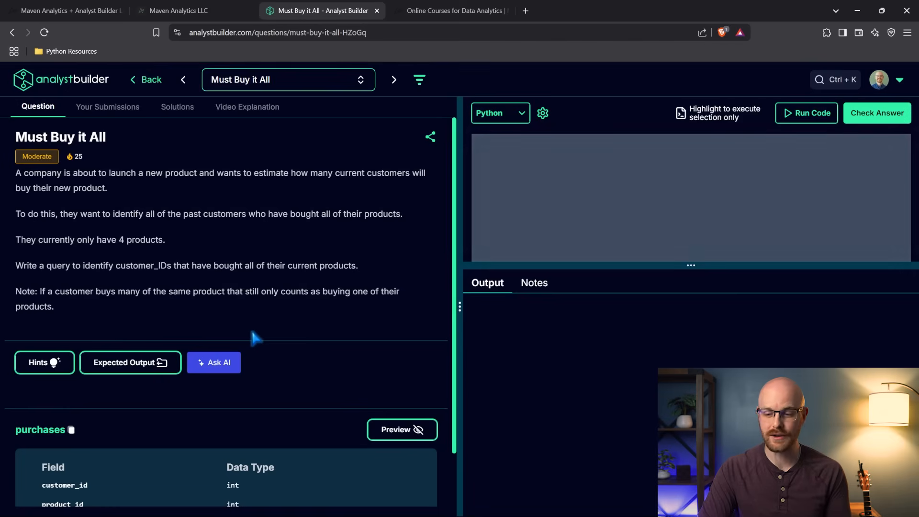
Step: Review the supported coding languages for the question and keep Python selected
{"action": "left_click", "coordinate": [499, 113]}
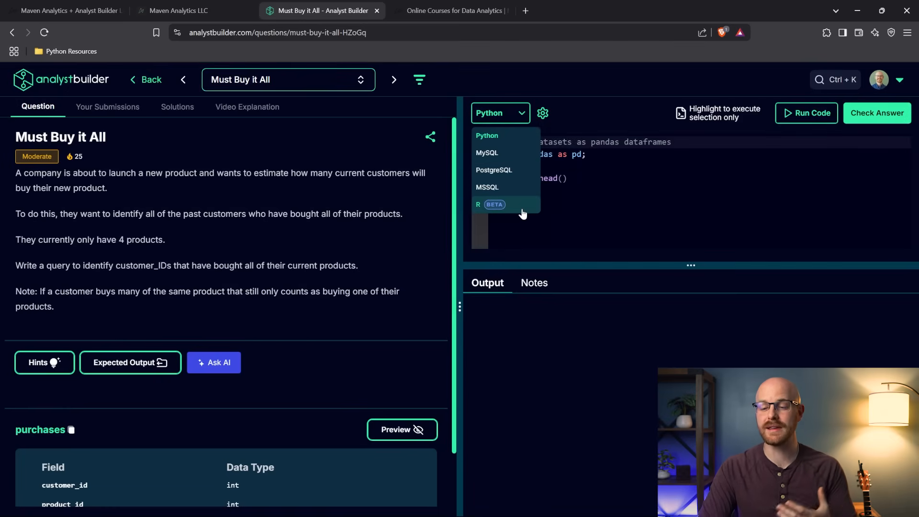
{"action": "left_click", "coordinate": [426, 153]}
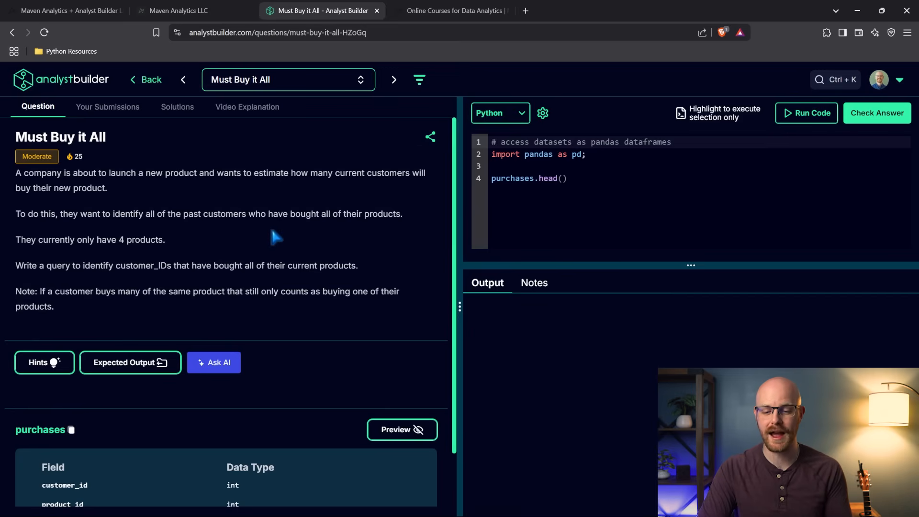
{"action": "scroll", "coordinate": [270, 225], "scroll_direction": "down", "scroll_amount": 2}
{"action": "scroll", "coordinate": [270, 225], "scroll_direction": "up", "scroll_amount": 2}
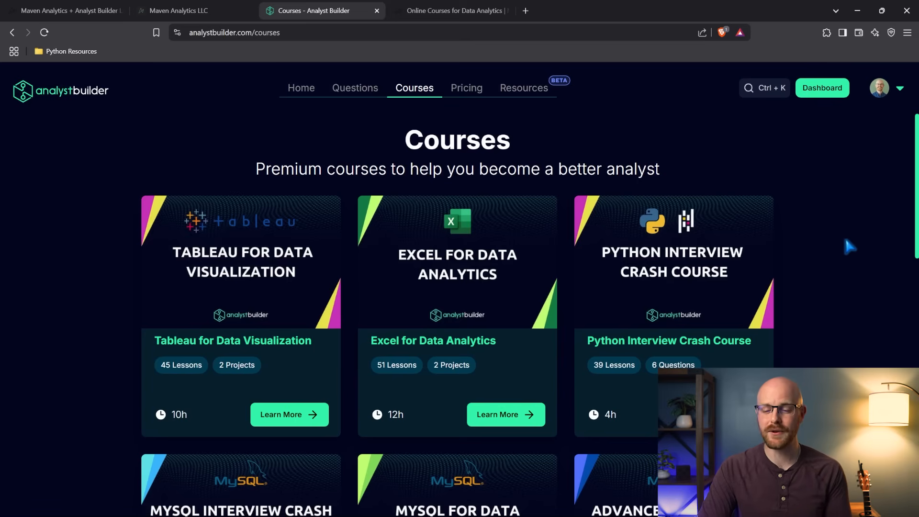
{"action": "scroll", "coordinate": [844, 234], "scroll_direction": "down", "scroll_amount": 2}
{"action": "scroll", "coordinate": [844, 234], "scroll_direction": "down", "scroll_amount": 2}
{"action": "scroll", "coordinate": [843, 234], "scroll_direction": "down", "scroll_amount": 2}
{"action": "scroll", "coordinate": [844, 234], "scroll_direction": "down", "scroll_amount": 2}
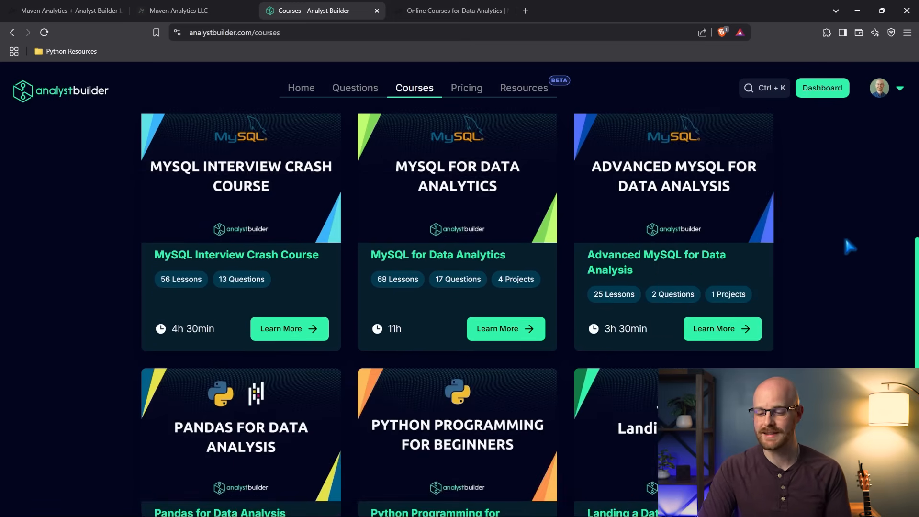
{"action": "scroll", "coordinate": [843, 234], "scroll_direction": "down", "scroll_amount": 2}
{"action": "scroll", "coordinate": [844, 234], "scroll_direction": "down", "scroll_amount": 2}
{"action": "scroll", "coordinate": [844, 234], "scroll_direction": "down", "scroll_amount": 2}
{"action": "scroll", "coordinate": [843, 234], "scroll_direction": "up", "scroll_amount": 2}
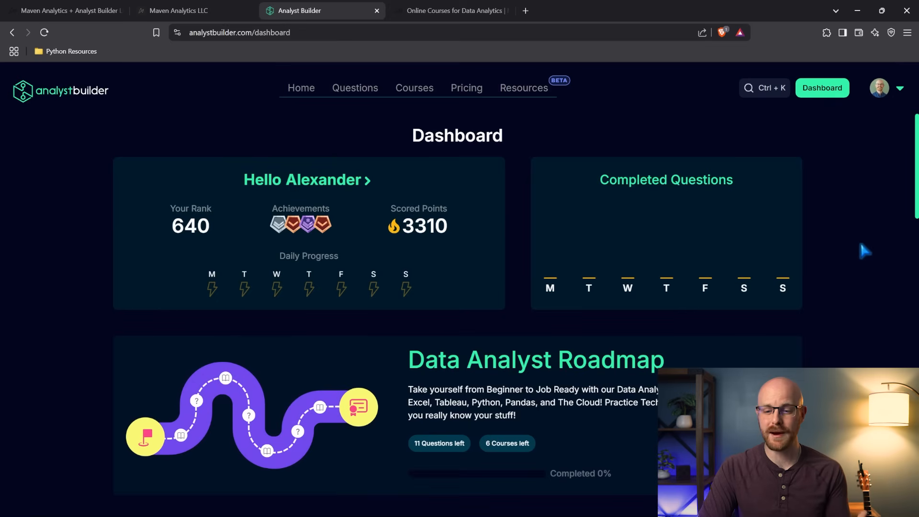
{"action": "scroll", "coordinate": [812, 263], "scroll_direction": "down", "scroll_amount": 3}
{"action": "scroll", "coordinate": [812, 263], "scroll_direction": "down", "scroll_amount": 3}
{"action": "scroll", "coordinate": [811, 264], "scroll_direction": "up", "scroll_amount": 2}
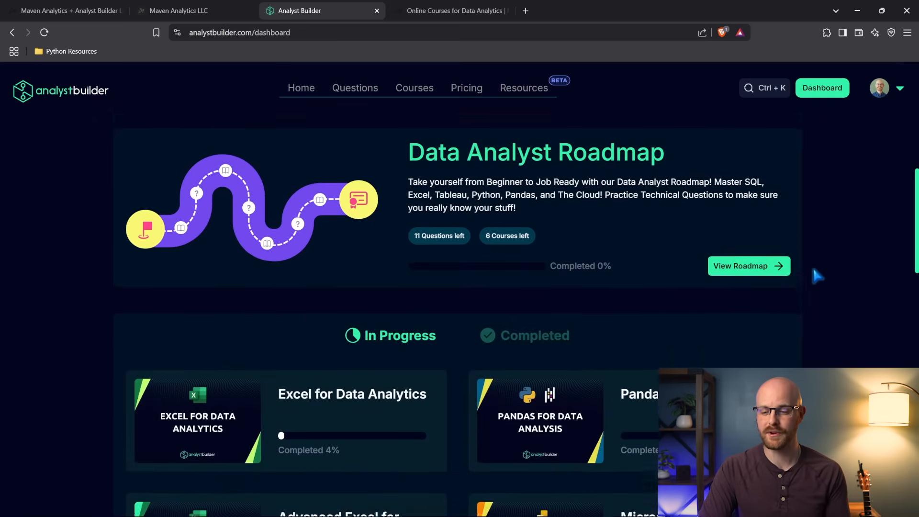
{"action": "scroll", "coordinate": [812, 264], "scroll_direction": "up", "scroll_amount": 2}
{"action": "scroll", "coordinate": [811, 264], "scroll_direction": "up", "scroll_amount": 2}
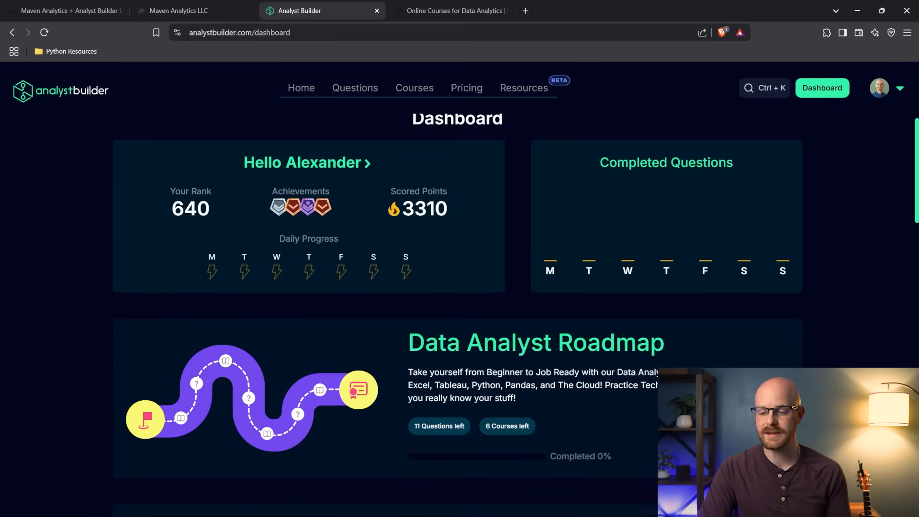
Step: View the Data Analyst Roadmap, then bring up the Maven Analytics self-paced courses page
{"action": "left_click", "coordinate": [535, 342]}
{"action": "scroll", "coordinate": [460, 288], "scroll_direction": "down", "scroll_amount": 3}
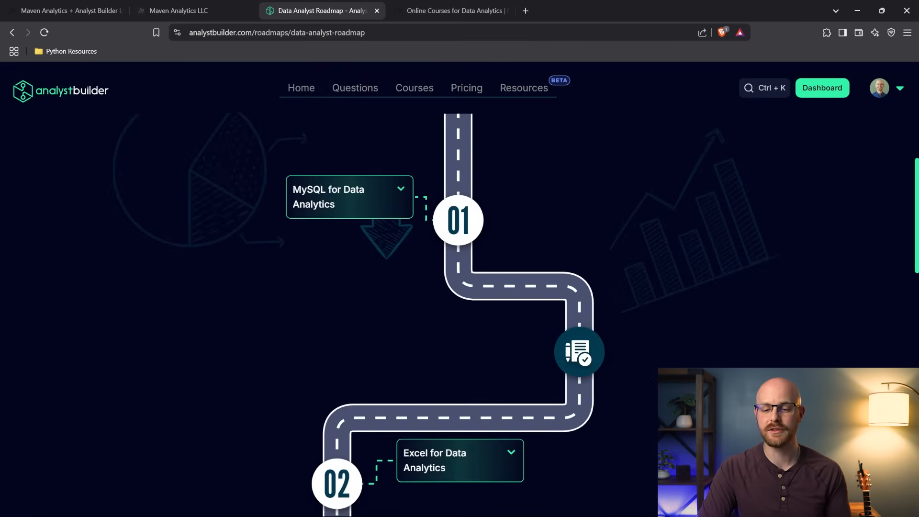
{"action": "scroll", "coordinate": [459, 288], "scroll_direction": "up", "scroll_amount": 1}
{"action": "scroll", "coordinate": [460, 288], "scroll_direction": "down", "scroll_amount": 1}
{"action": "scroll", "coordinate": [459, 287], "scroll_direction": "down", "scroll_amount": 2}
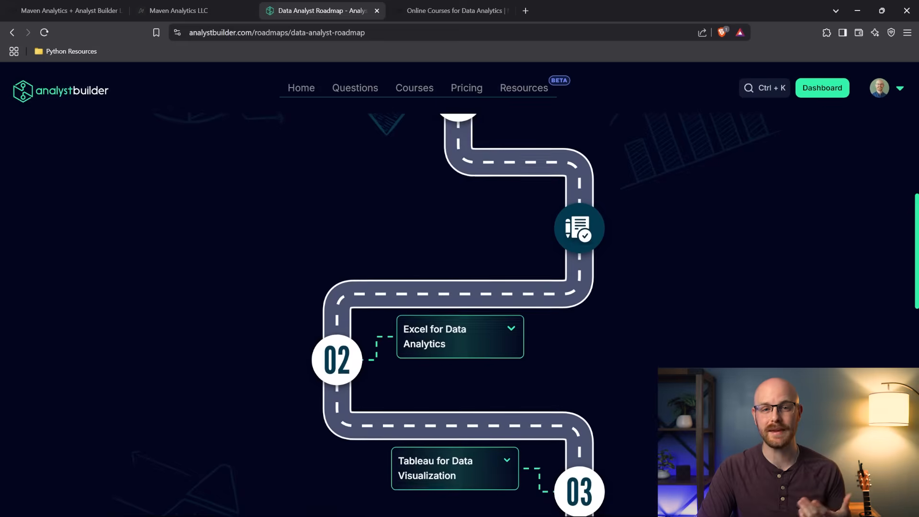
{"action": "scroll", "coordinate": [460, 288], "scroll_direction": "down", "scroll_amount": 2}
{"action": "key", "text": "ctrl+Tab"}
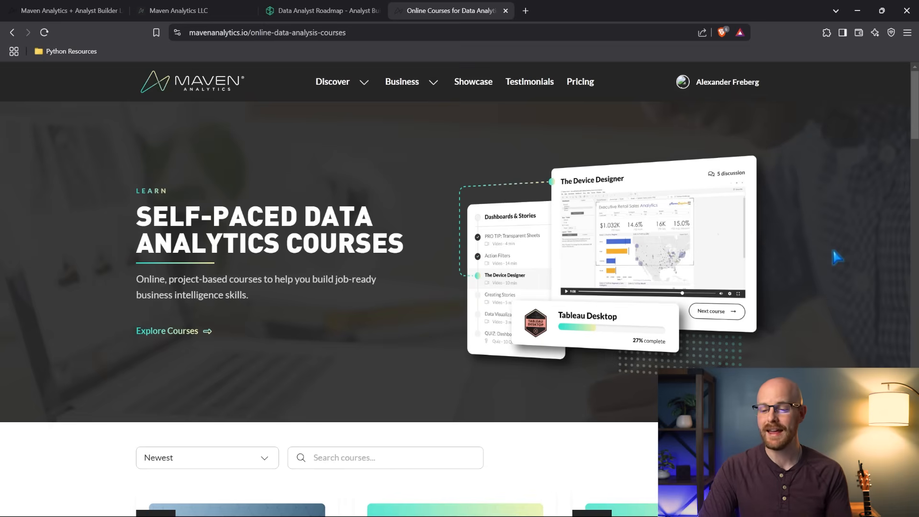
{"action": "scroll", "coordinate": [836, 256], "scroll_direction": "down", "scroll_amount": 3}
{"action": "scroll", "coordinate": [836, 256], "scroll_direction": "down", "scroll_amount": 3}
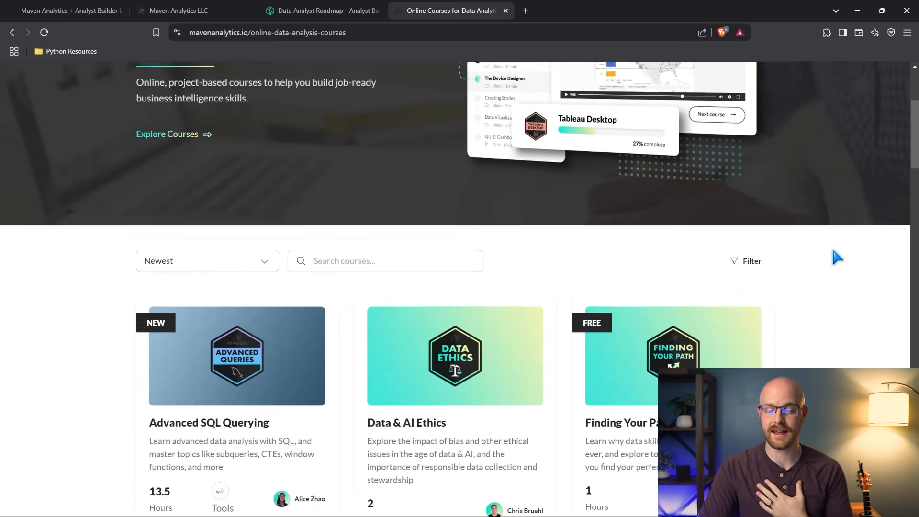
{"action": "scroll", "coordinate": [836, 257], "scroll_direction": "down", "scroll_amount": 3}
{"action": "scroll", "coordinate": [837, 256], "scroll_direction": "down", "scroll_amount": 2}
{"action": "scroll", "coordinate": [837, 256], "scroll_direction": "down", "scroll_amount": 1}
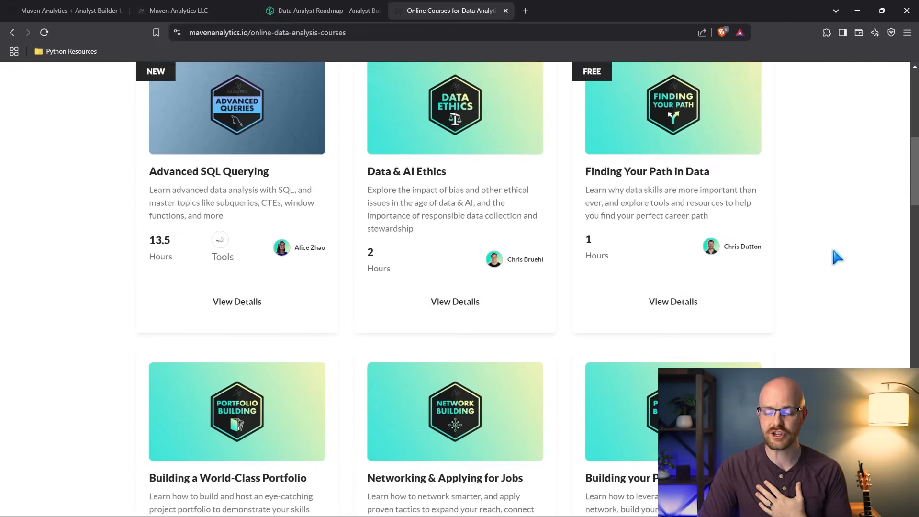
{"action": "scroll", "coordinate": [837, 256], "scroll_direction": "down", "scroll_amount": 2}
{"action": "scroll", "coordinate": [836, 257], "scroll_direction": "down", "scroll_amount": 2}
{"action": "scroll", "coordinate": [836, 256], "scroll_direction": "down", "scroll_amount": 1}
{"action": "scroll", "coordinate": [836, 256], "scroll_direction": "down", "scroll_amount": 1}
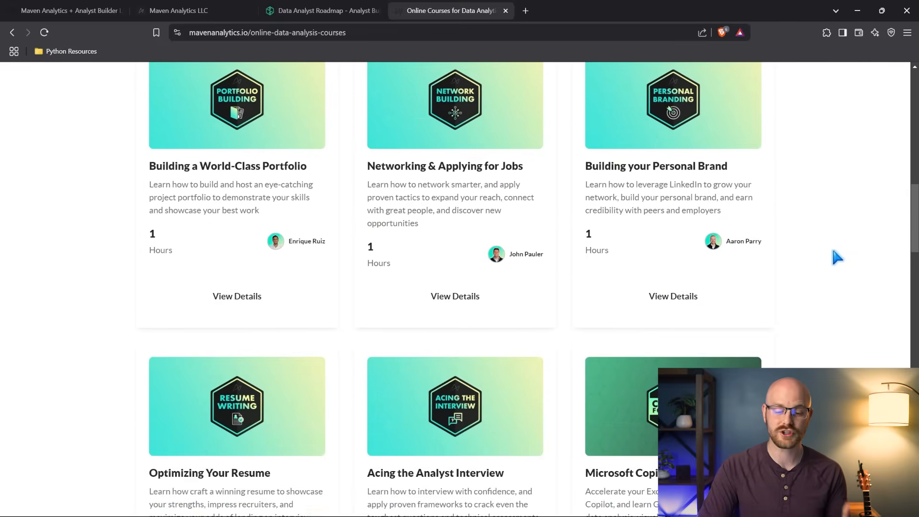
{"action": "scroll", "coordinate": [836, 256], "scroll_direction": "down", "scroll_amount": 2}
{"action": "scroll", "coordinate": [837, 257], "scroll_direction": "down", "scroll_amount": 1}
{"action": "scroll", "coordinate": [836, 256], "scroll_direction": "down", "scroll_amount": 2}
{"action": "scroll", "coordinate": [836, 256], "scroll_direction": "down", "scroll_amount": 1}
{"action": "scroll", "coordinate": [836, 256], "scroll_direction": "down", "scroll_amount": 2}
{"action": "scroll", "coordinate": [836, 257], "scroll_direction": "down", "scroll_amount": 1}
{"action": "scroll", "coordinate": [836, 256], "scroll_direction": "down", "scroll_amount": 1}
{"action": "scroll", "coordinate": [836, 257], "scroll_direction": "down", "scroll_amount": 1}
{"action": "scroll", "coordinate": [836, 257], "scroll_direction": "down", "scroll_amount": 3}
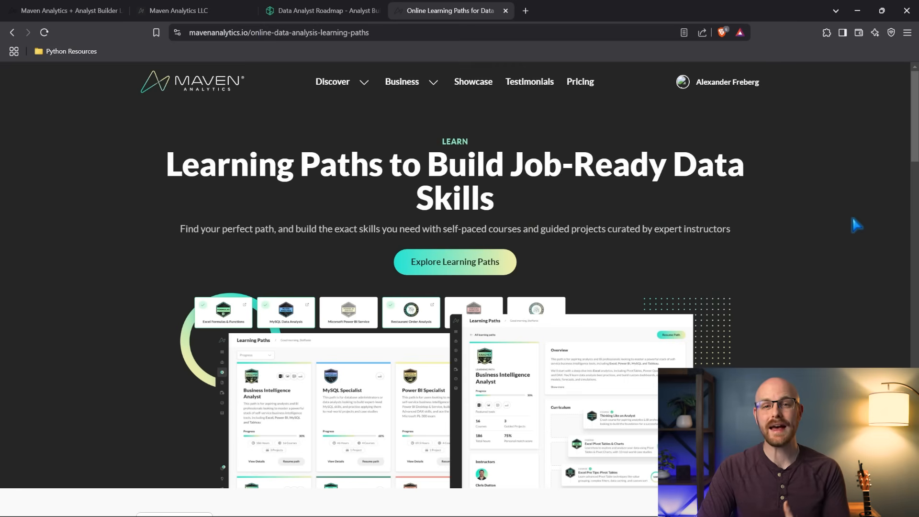
{"action": "scroll", "coordinate": [856, 224], "scroll_direction": "down", "scroll_amount": 4}
{"action": "scroll", "coordinate": [856, 224], "scroll_direction": "down", "scroll_amount": 2}
{"action": "scroll", "coordinate": [855, 224], "scroll_direction": "down", "scroll_amount": 1}
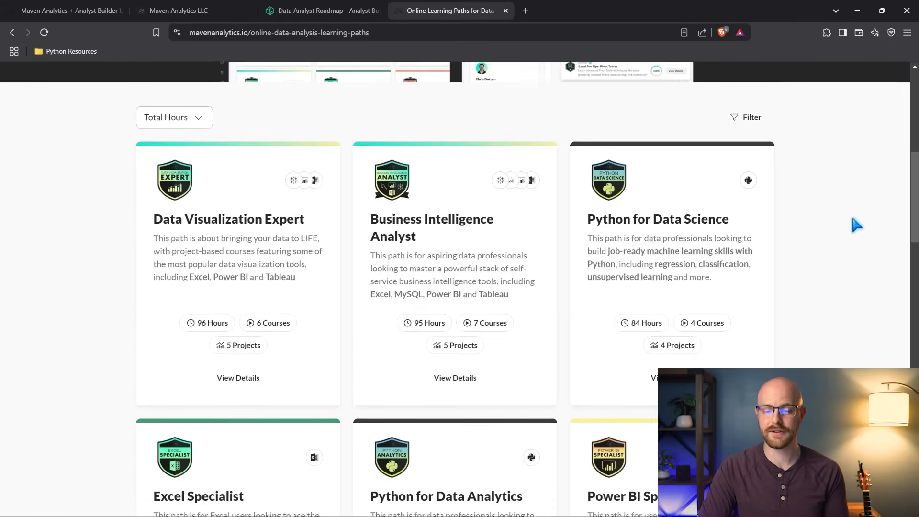
{"action": "scroll", "coordinate": [856, 224], "scroll_direction": "down", "scroll_amount": 1}
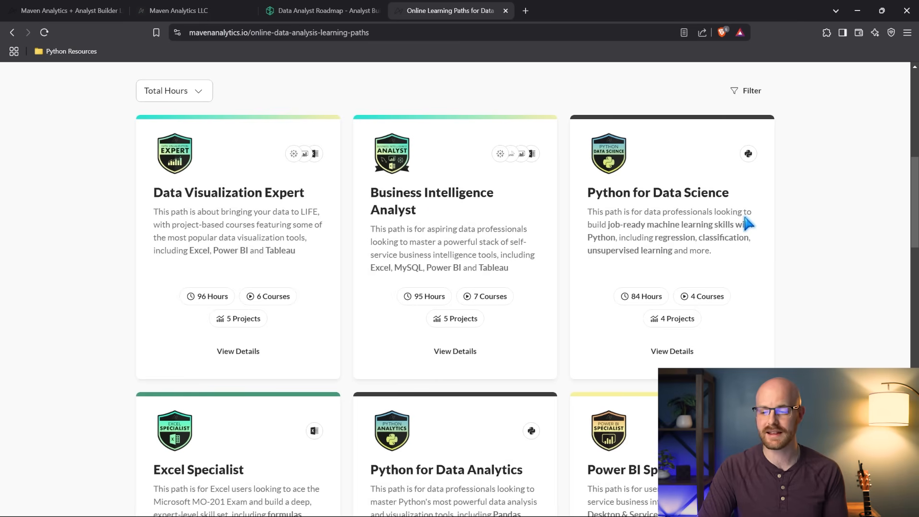
{"action": "scroll", "coordinate": [801, 218], "scroll_direction": "down", "scroll_amount": 2}
{"action": "scroll", "coordinate": [804, 226], "scroll_direction": "down", "scroll_amount": 2}
{"action": "scroll", "coordinate": [808, 230], "scroll_direction": "down", "scroll_amount": 1}
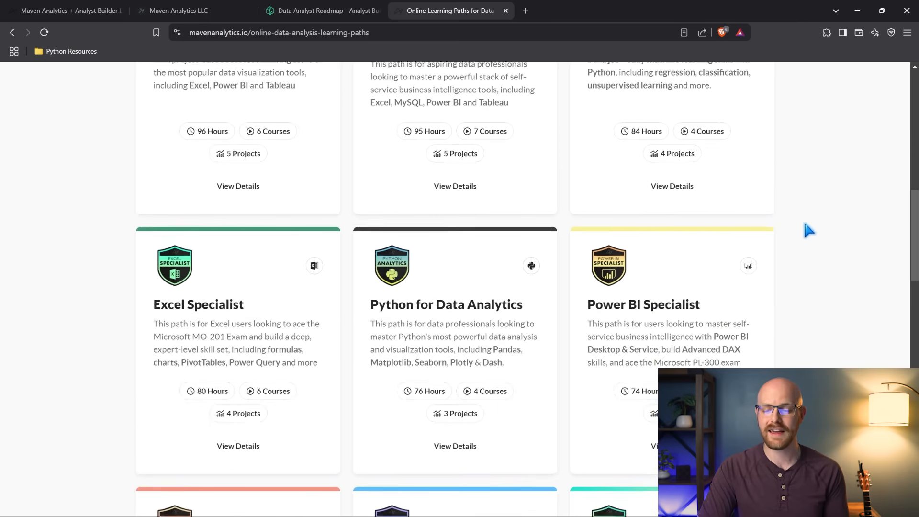
{"action": "scroll", "coordinate": [808, 230], "scroll_direction": "down", "scroll_amount": 1}
{"action": "scroll", "coordinate": [562, 118], "scroll_direction": "down", "scroll_amount": 2}
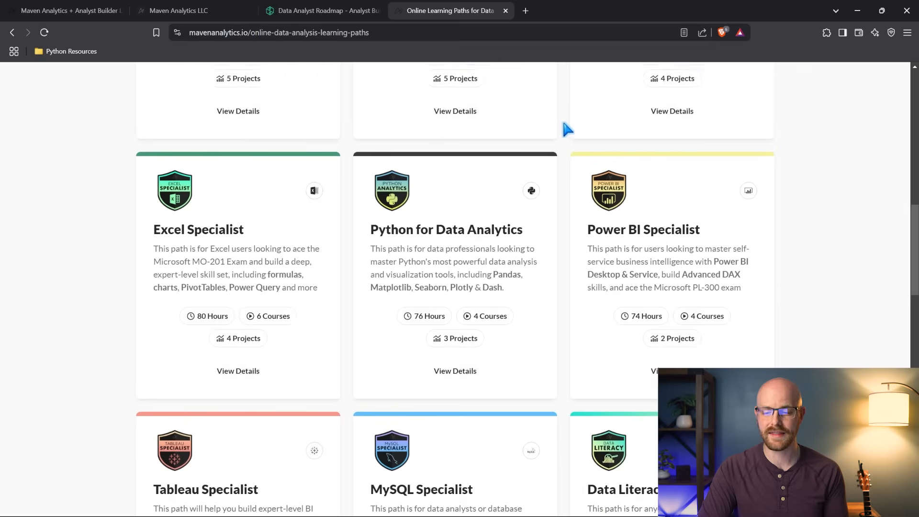